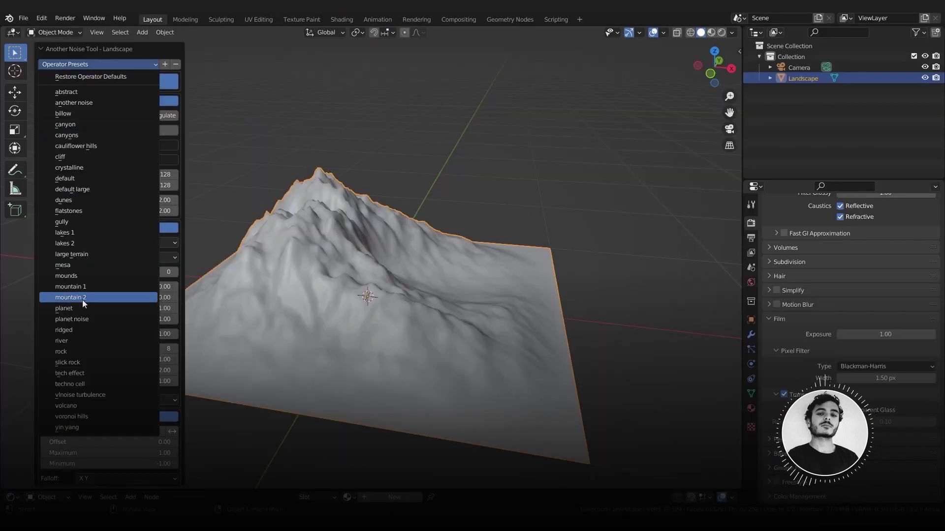
- Try several Another Noise Tool presets, including a flat hilly terrain
left_click(82, 299)
left_click(96, 64)
left_click(80, 191)
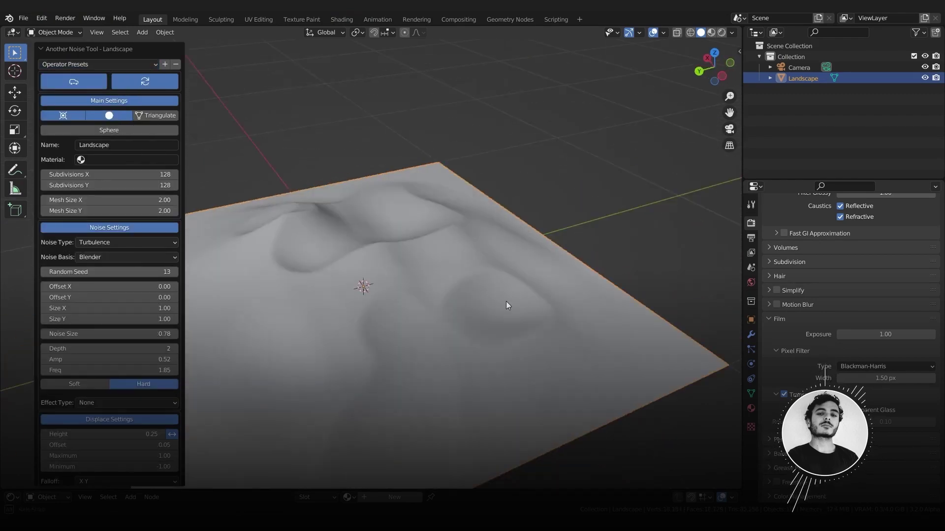
mouse_move(505, 301)
middle_mouse_down()
mouse_move(572, 279)
mouse_move(388, 275)
middle_mouse_up()
left_click(85, 64)
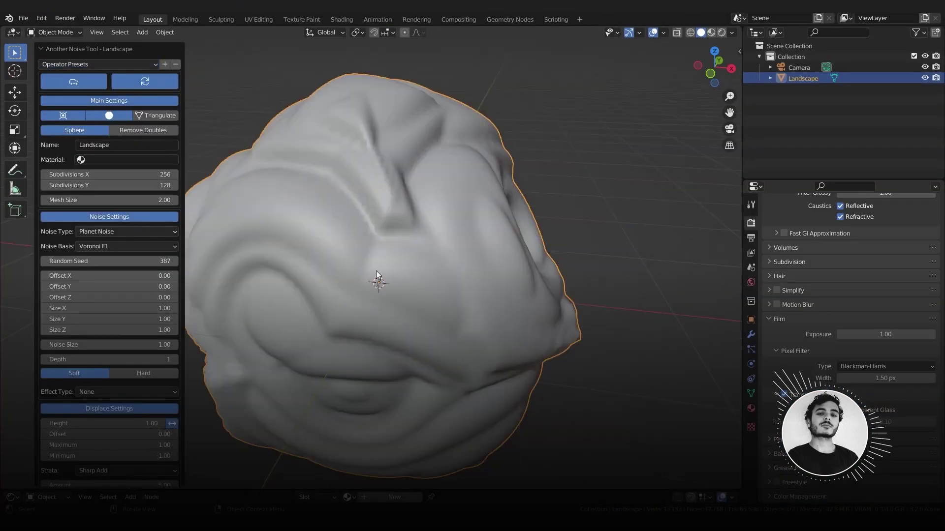
- Swap the planet blob for a flat landscape, then apply the ridged Main Mountain preset
left_click(100, 64)
left_click(81, 188)
mouse_move(452, 271)
middle_mouse_down()
mouse_move(506, 301)
mouse_move(572, 284)
mouse_move(388, 275)
middle_mouse_up()
left_click(85, 64)
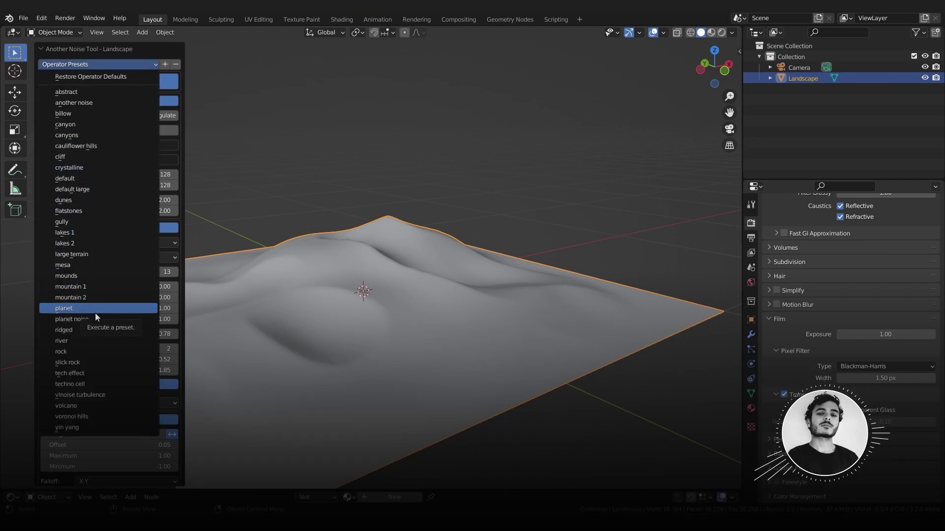
left_click(96, 286)
middle_click_drag(310, 280, 398, 277)
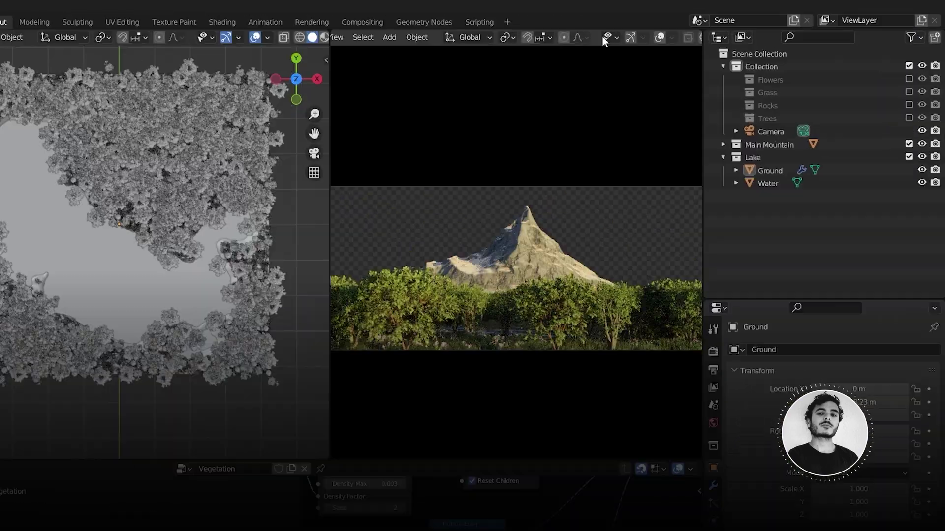
- Open the interaction mode menu to return to the Landscape terrain
left_click(62, 39)
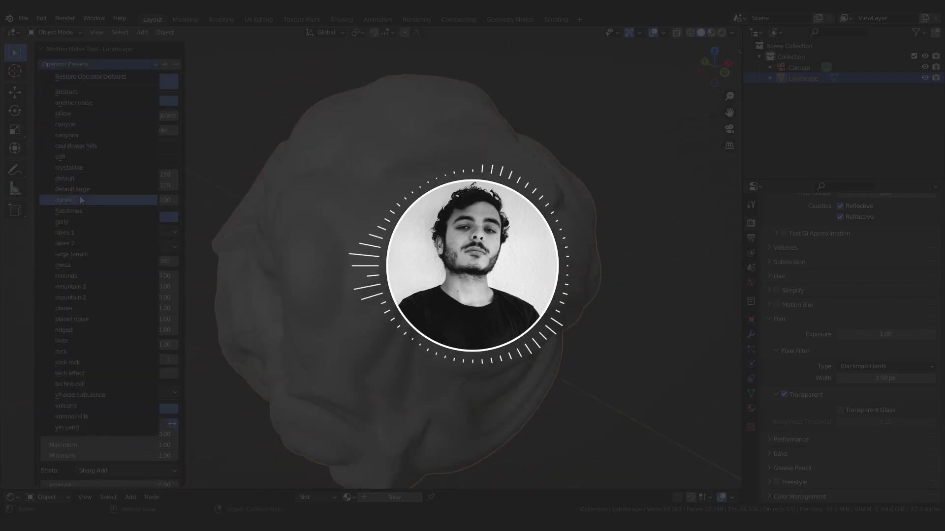
- Apply a hilly preset to the blob, then replace it with the 'mountain 1' preset
left_click(81, 201)
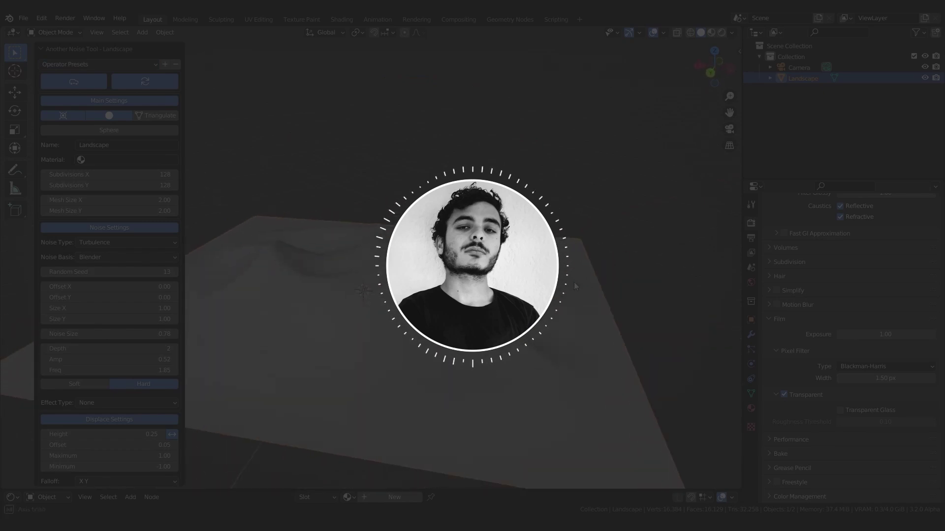
middle_click_drag(574, 286, 517, 280)
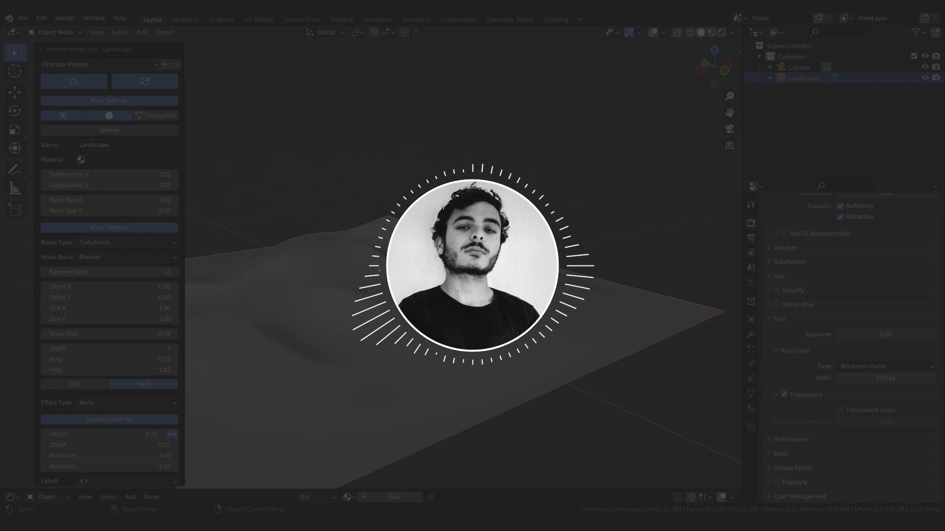
left_click(86, 65)
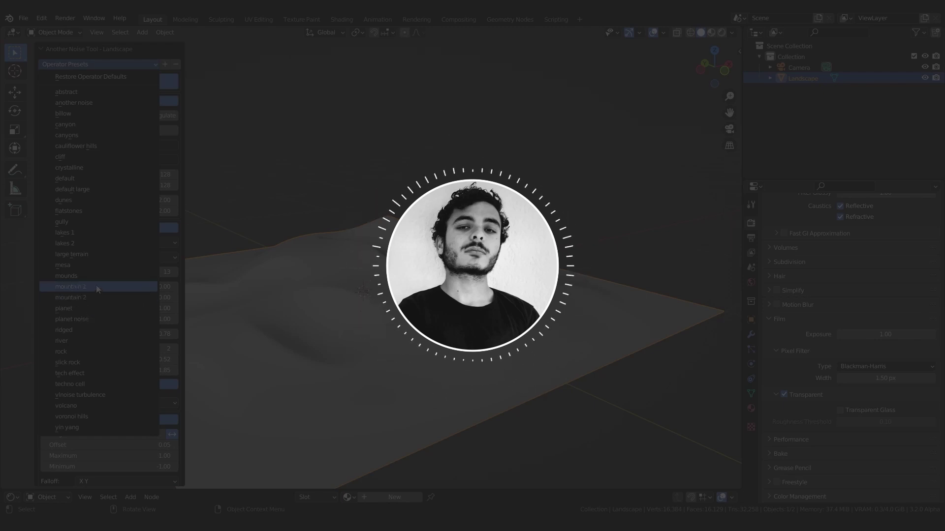
left_click(97, 289)
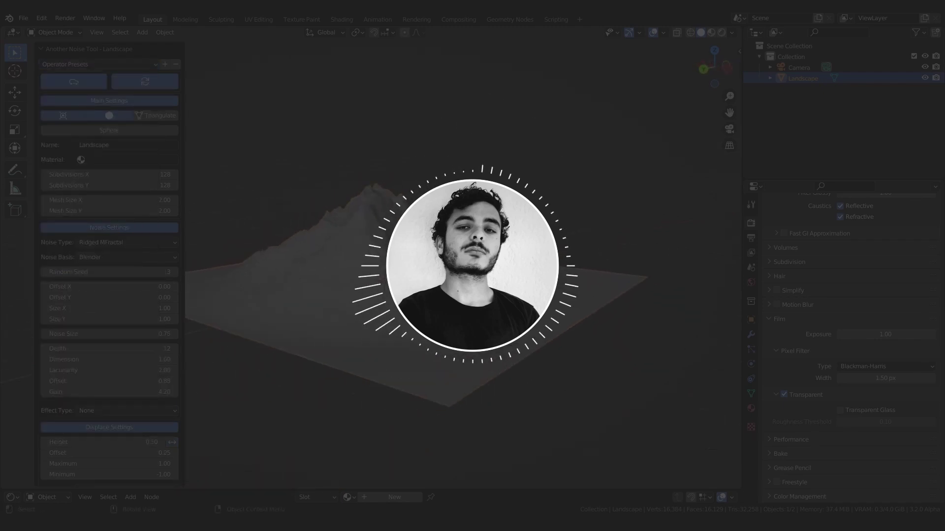
- Cycle through flatter, 'mountain 1' and rolling presets, finishing on the 256×256 Ridged MFractal Main Mountain
left_click(99, 67)
left_click(72, 297)
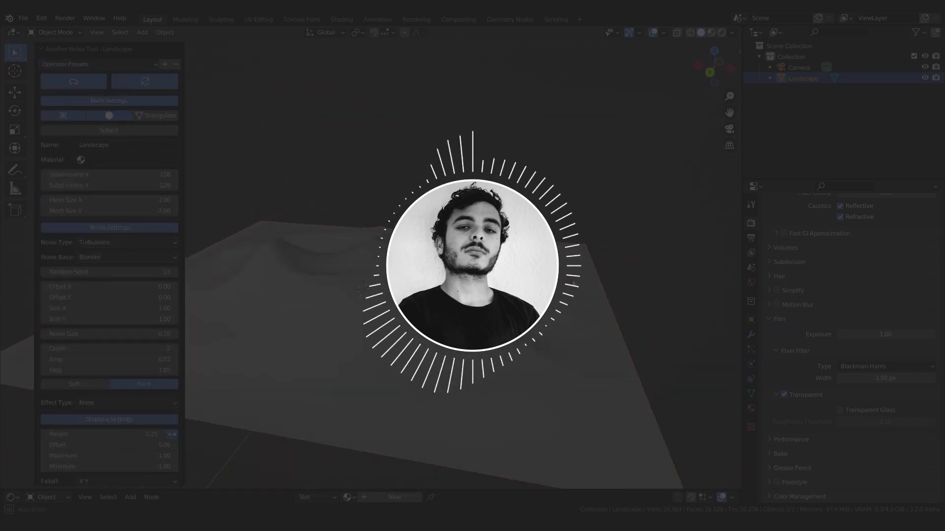
left_click(86, 65)
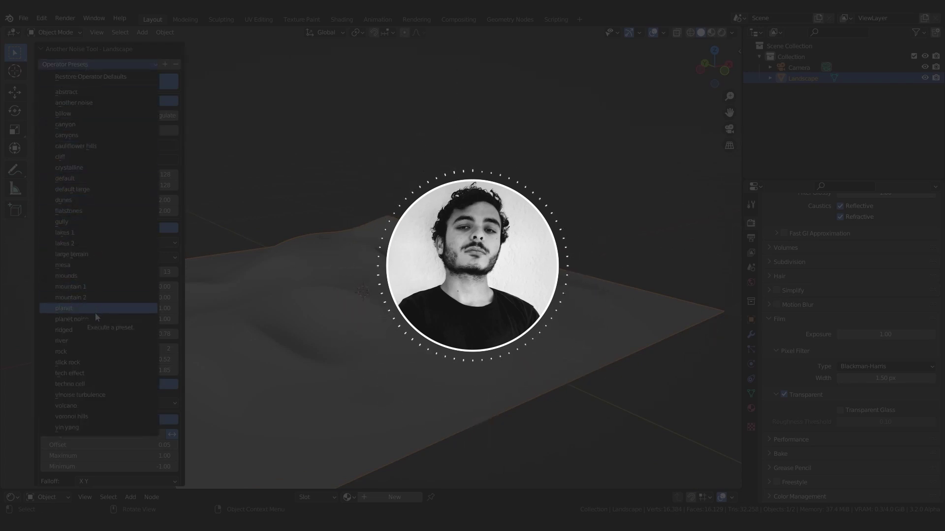
left_click(81, 287)
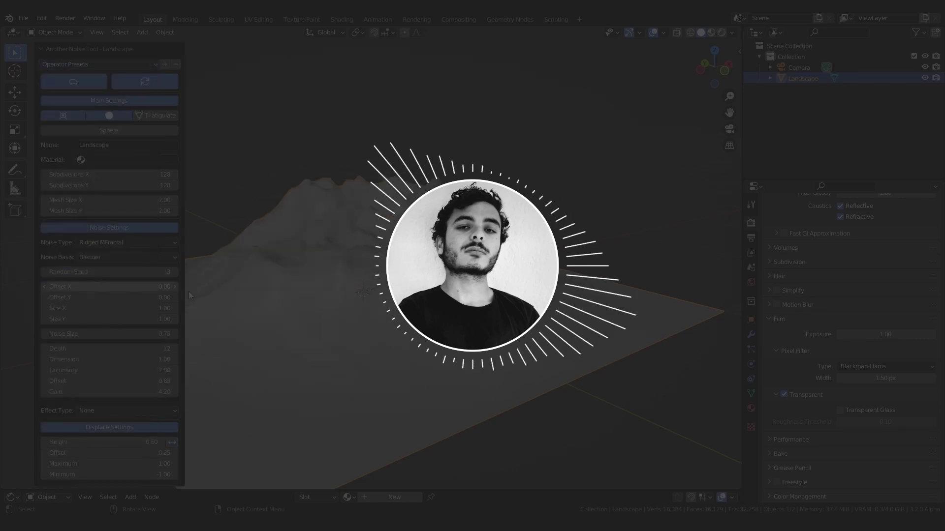
left_click(86, 65)
left_click(76, 265)
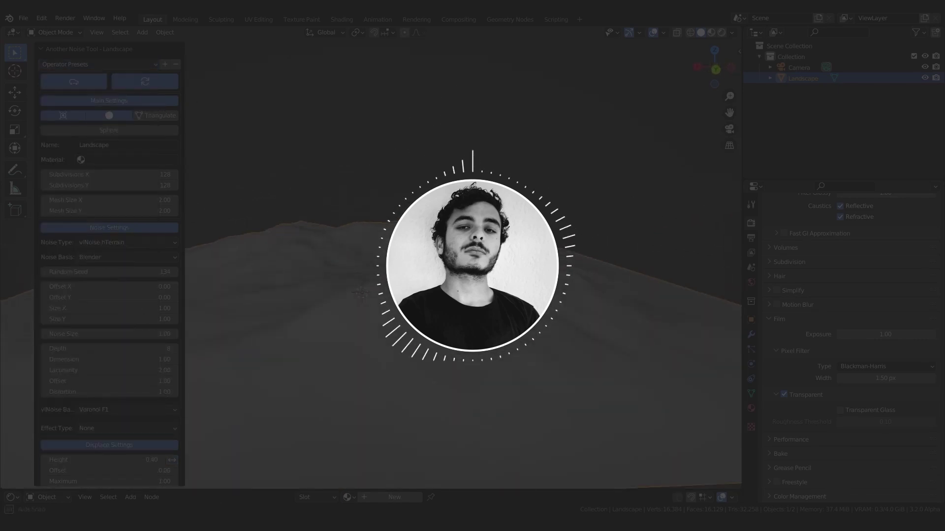
left_click(106, 182)
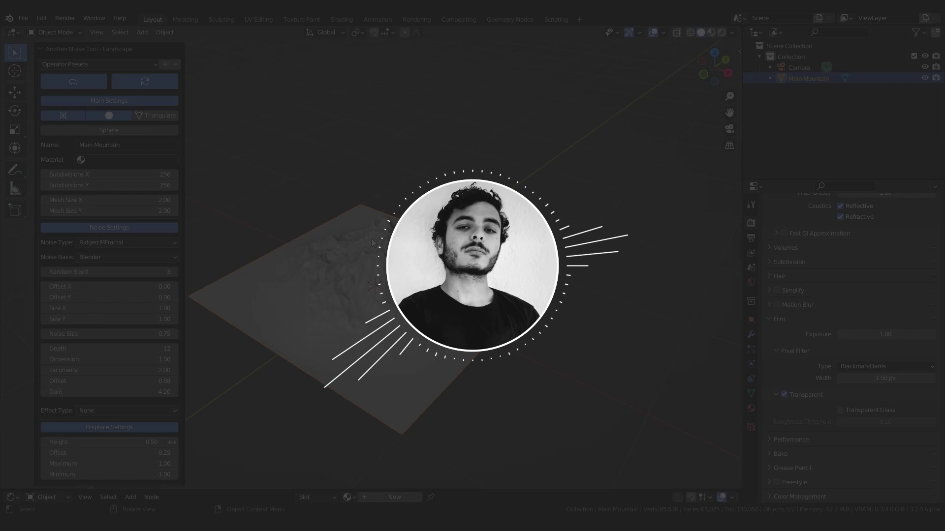
- Check the Noise Type list and set the mountain's noise Depth to 8
left_click(127, 183)
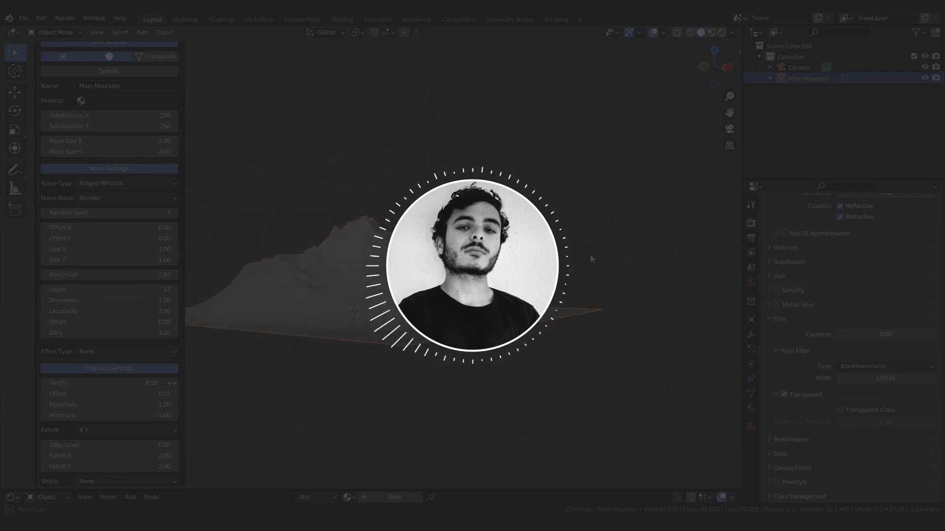
left_click(108, 290)
type("8")
key("Return")
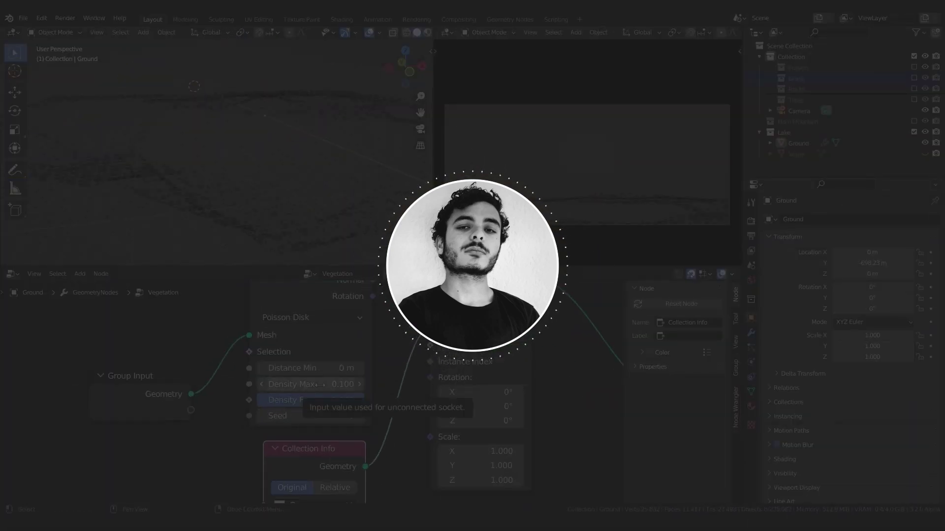
scroll(443, 473, "up", 3)
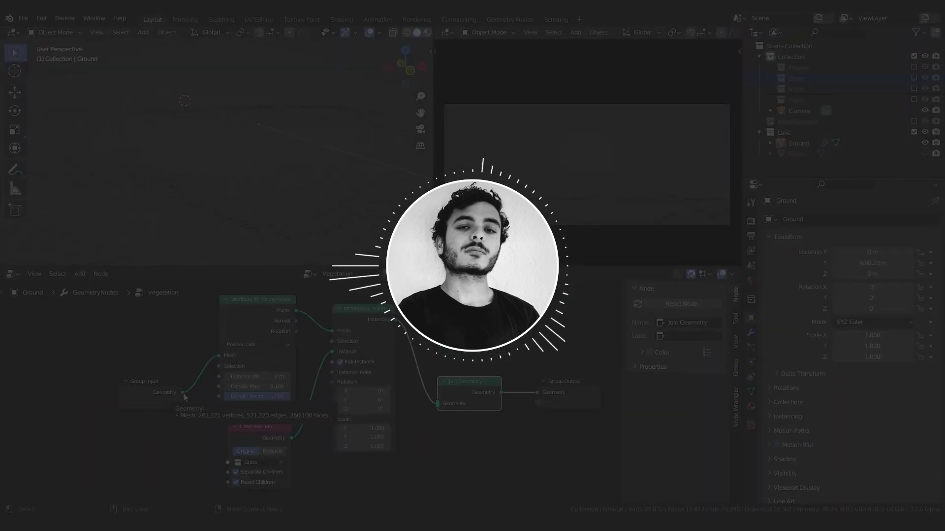